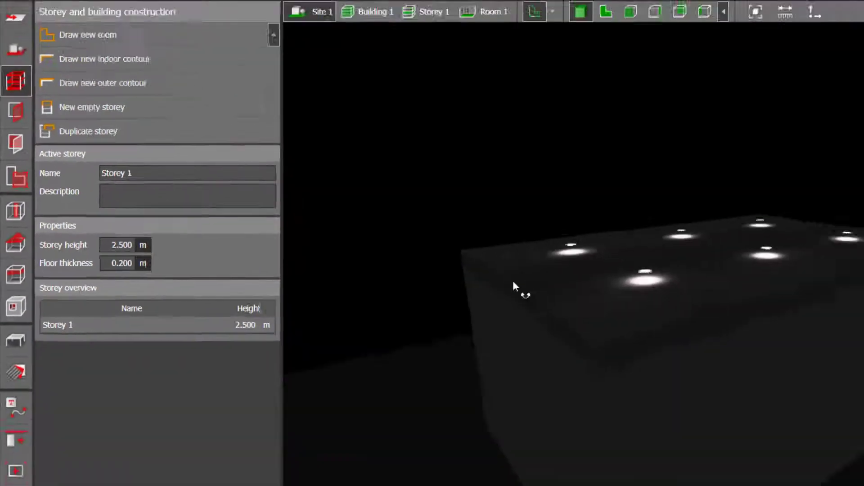
Step: Close the currently open project and return to the start page
right_click_drag(513, 282, 621, 294)
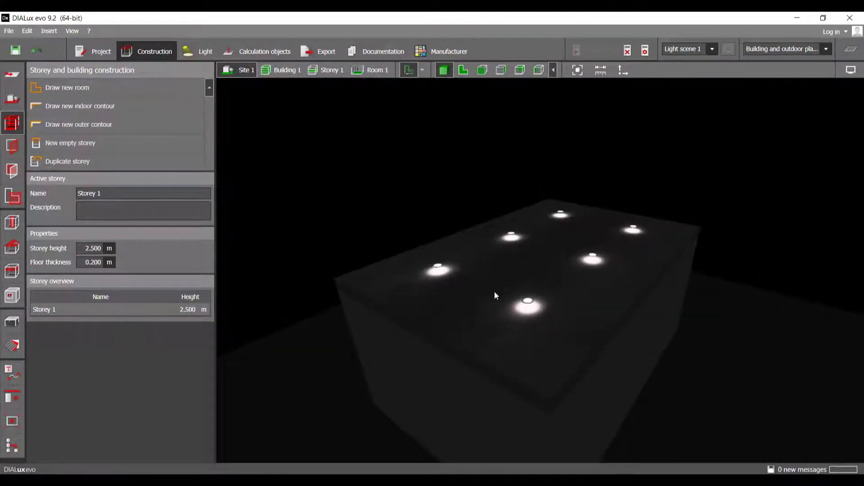
left_click_drag(494, 295, 550, 289)
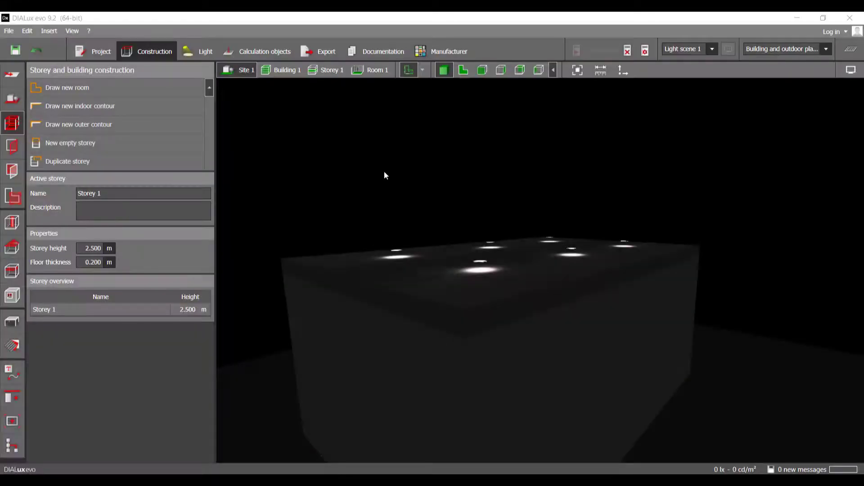
left_click(11, 31)
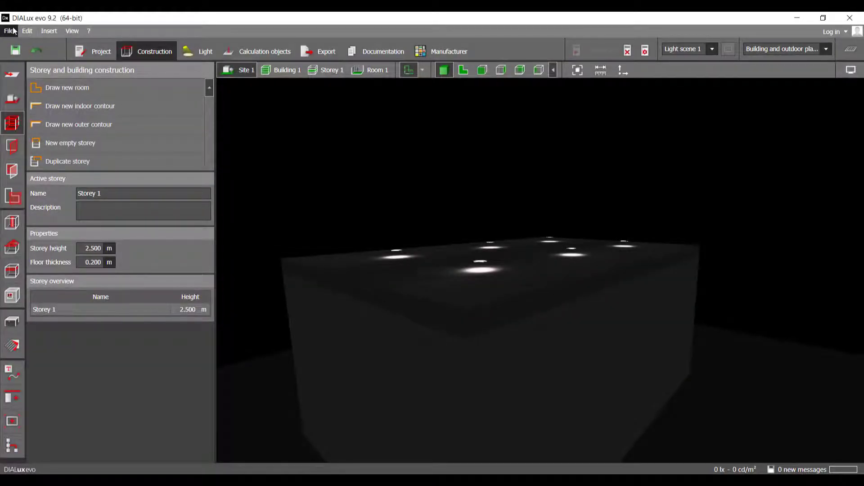
left_click(49, 69)
left_click(450, 264)
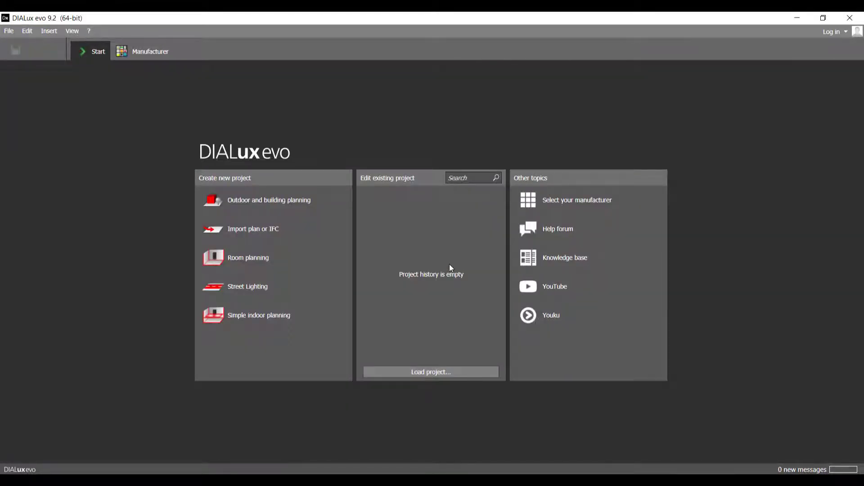
Step: Create a rectangular room project 5.400 m long, 3.600 m wide and 2.800 m high with 0.200 m walls, and show it in 3D
left_click(264, 266)
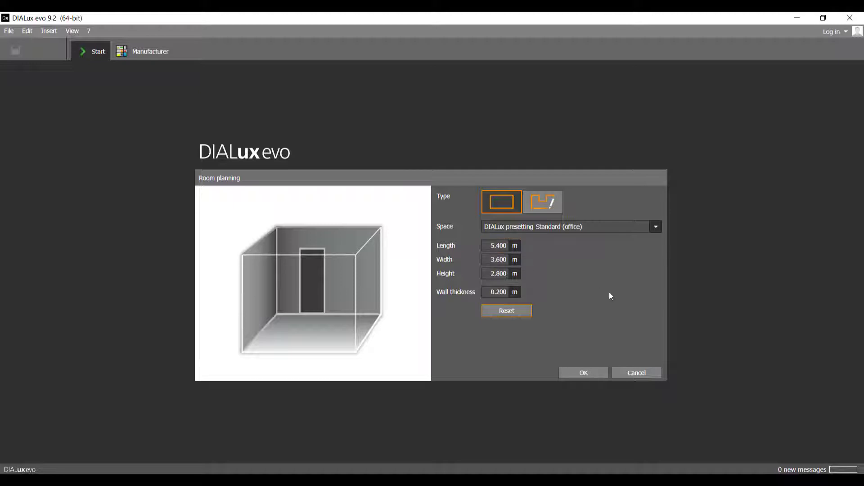
left_click(605, 373)
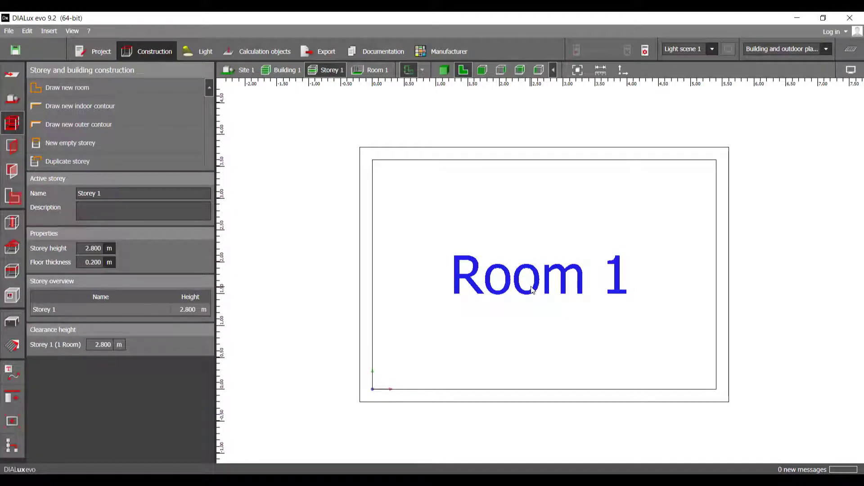
middle_click_drag(531, 287, 514, 287)
left_click(444, 70)
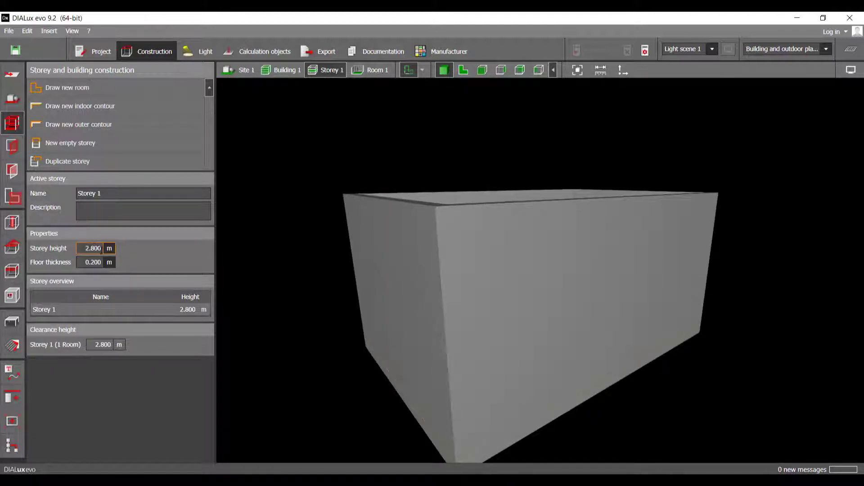
left_click_drag(375, 260, 434, 236)
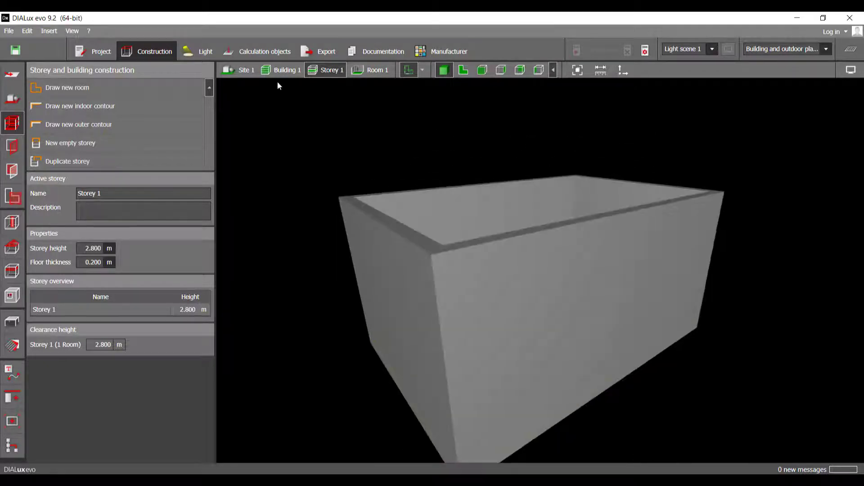
Step: View the model at building and site level, then activate Room 1 and look inside it
left_click(277, 75)
left_click(246, 73)
right_click_drag(438, 210, 469, 135)
left_click(378, 70)
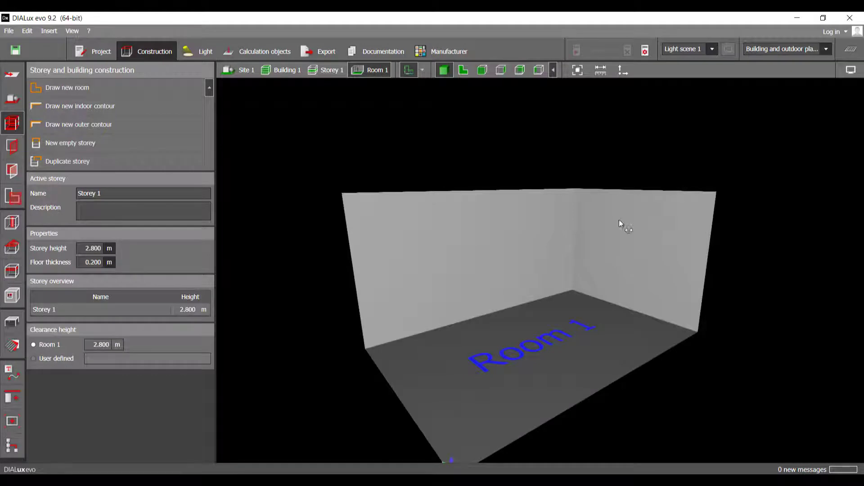
right_click_drag(619, 221, 593, 203)
Step: Add an automatic arrangement of SLV NUMINOS MOVE DL L luminaires to the ceiling of Room 1
left_click(203, 52)
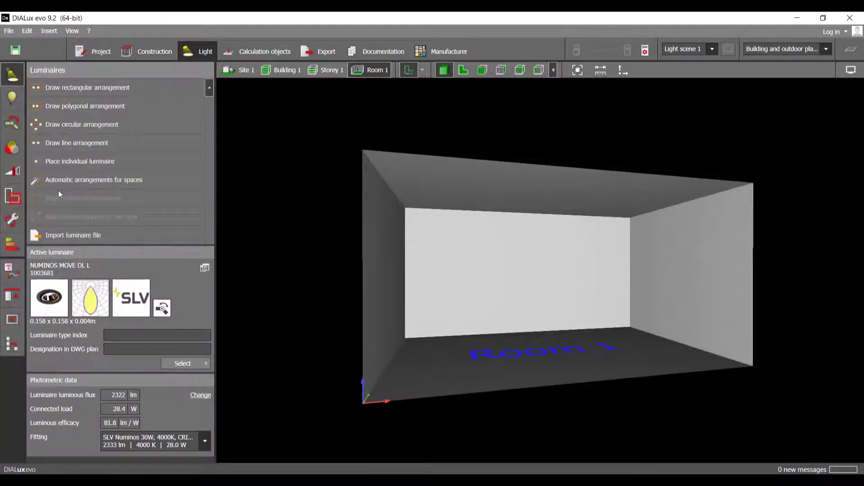
left_click(93, 180)
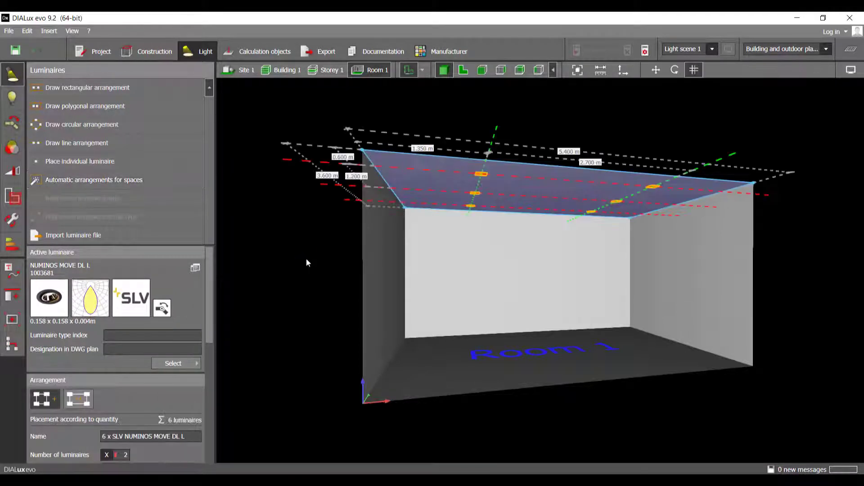
right_click_drag(306, 258, 385, 298)
Step: Set the luminaire arrangement to 3 luminaires in X and 2 luminaires in Y
scroll(451, 255, "down", 3)
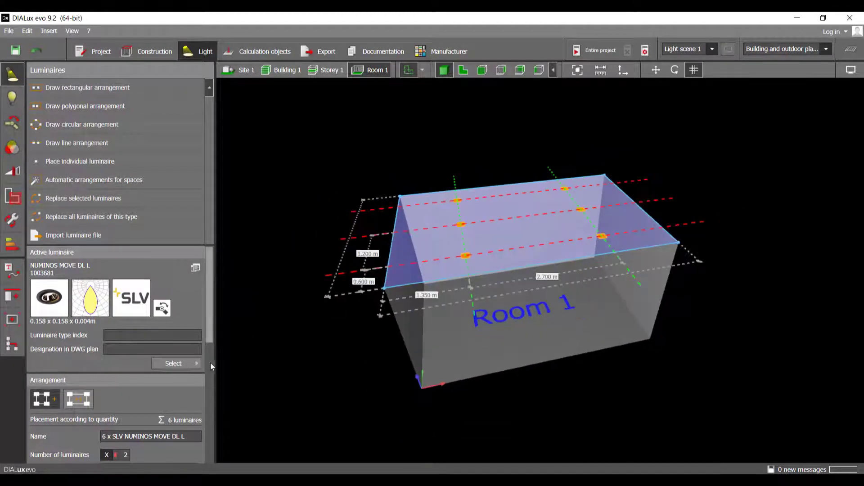
scroll(147, 421, "down", 2)
type("3")
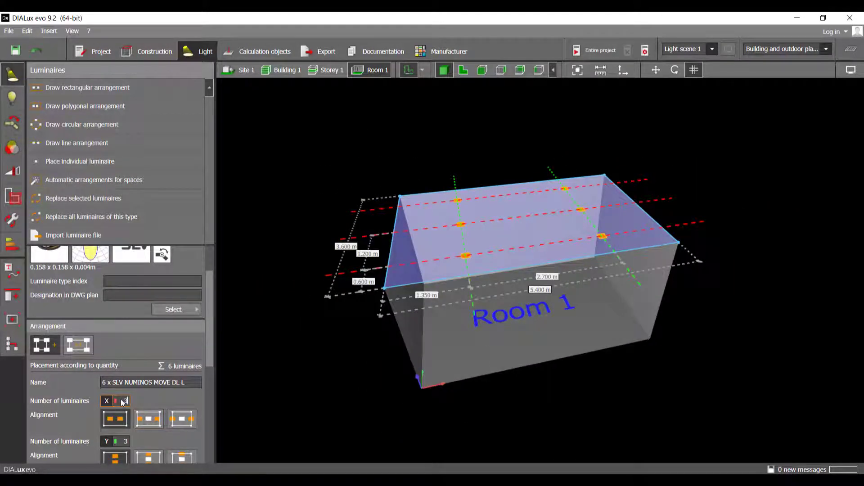
key("Return")
scroll(118, 425, "down", 1)
left_click(125, 415)
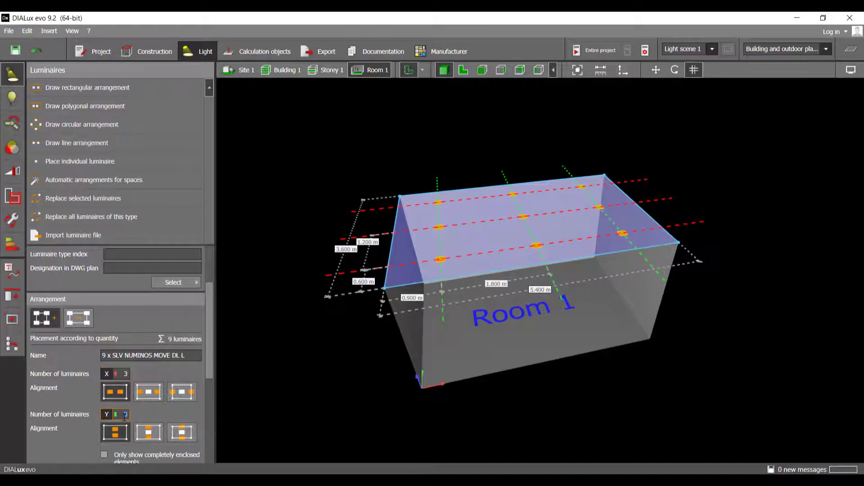
scroll(124, 417, "down", 1)
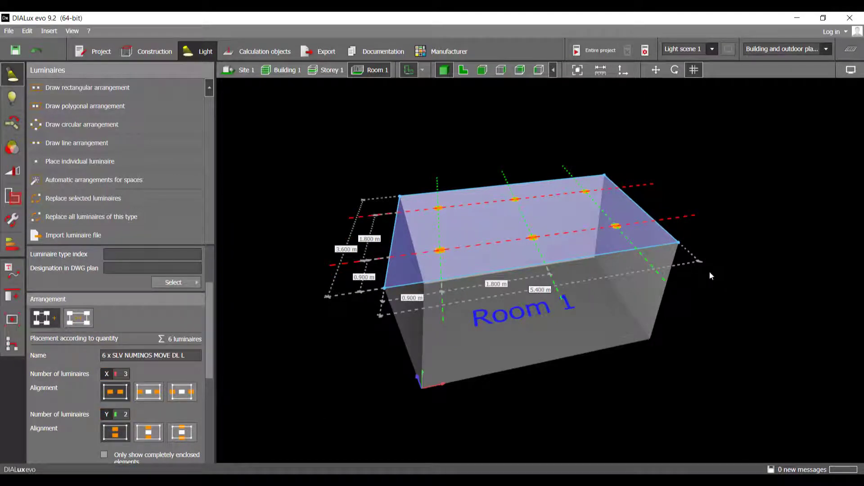
Step: Calculate the lighting of the entire project and inspect the lit Room 1 with the results overview hidden
left_click(723, 235)
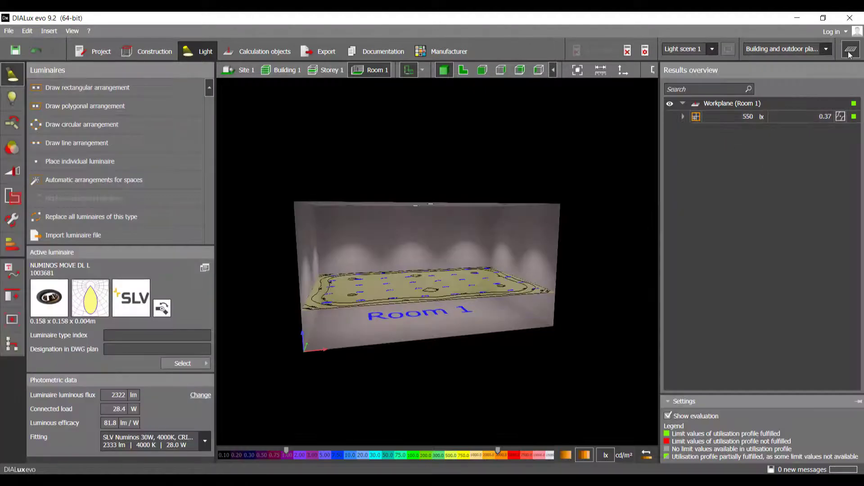
left_click(849, 53)
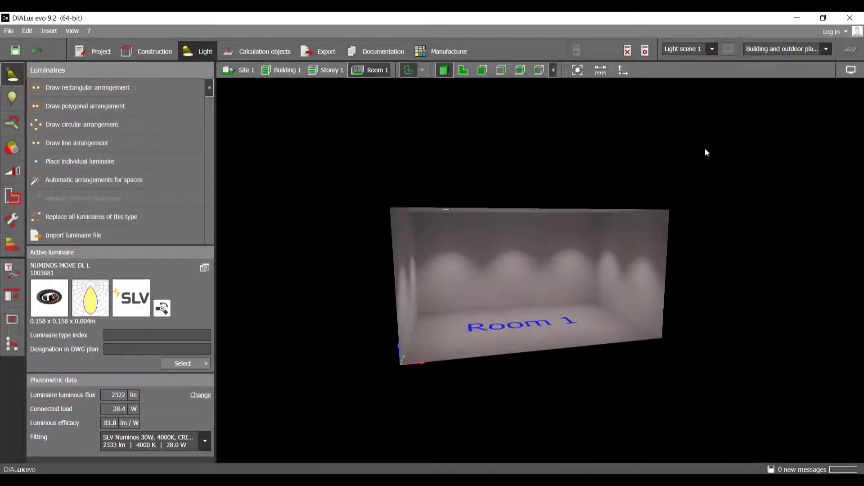
right_click_drag(705, 147, 769, 156)
scroll(541, 279, "up", 5)
scroll(541, 279, "down", 5)
left_click_drag(541, 279, 576, 244)
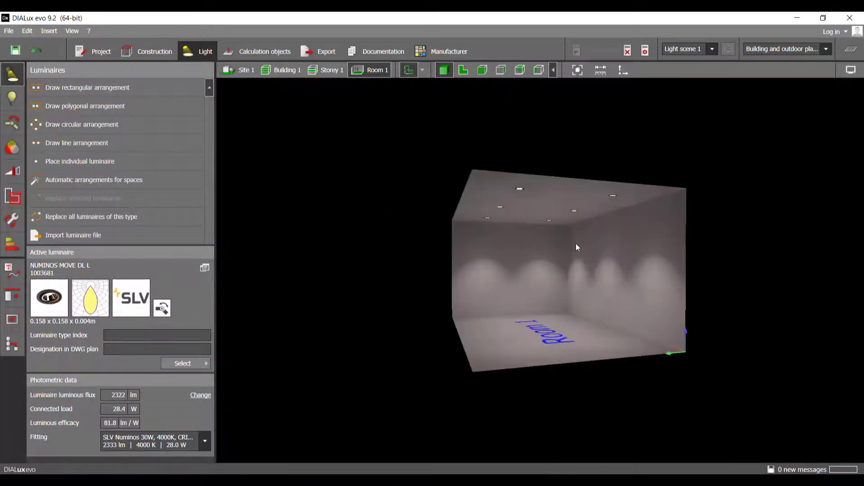
scroll(571, 259, "up", 5)
scroll(568, 262, "down", 5)
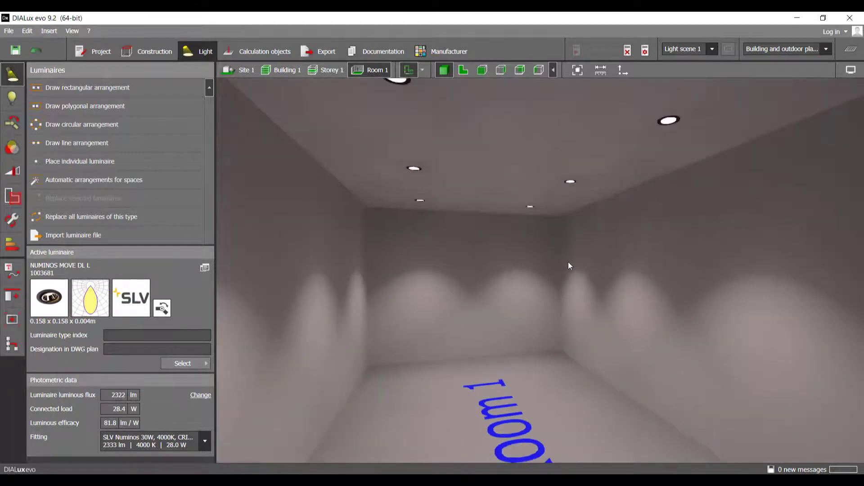
left_click_drag(623, 253, 580, 267)
Step: Return to storey and building construction and set the height of Storey 1 to 2.5 m
left_click(147, 51)
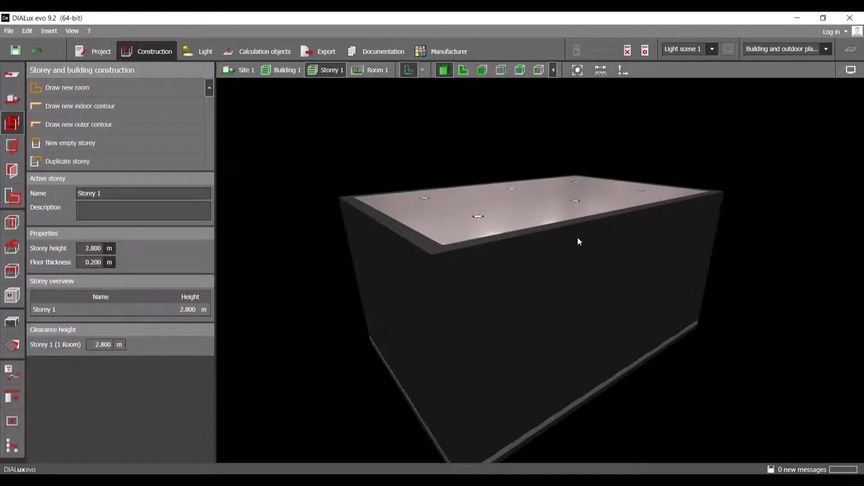
left_click_drag(577, 237, 537, 269)
scroll(533, 269, "up", 3)
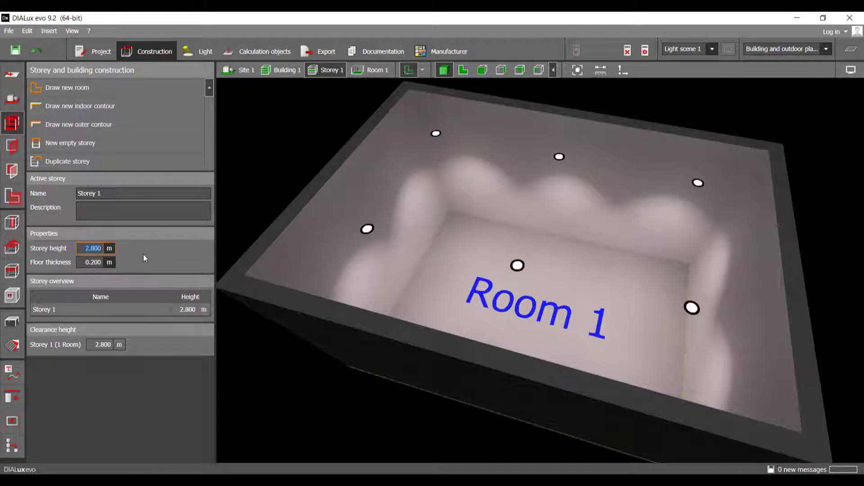
type("2.5")
key("Return")
left_click(408, 268)
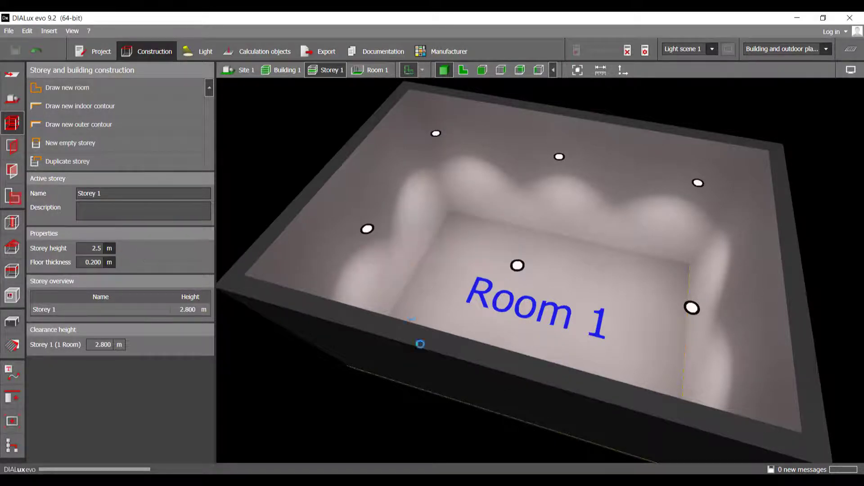
Step: Examine the luminaires' position relative to the tops of the Storey 1 walls from several angles
right_click_drag(458, 382, 511, 326)
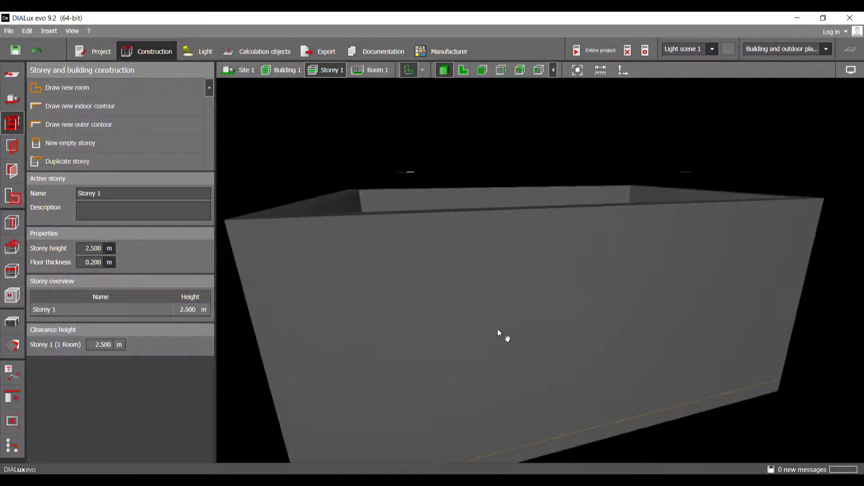
middle_click_drag(498, 329, 512, 347)
scroll(513, 333, "up", 4)
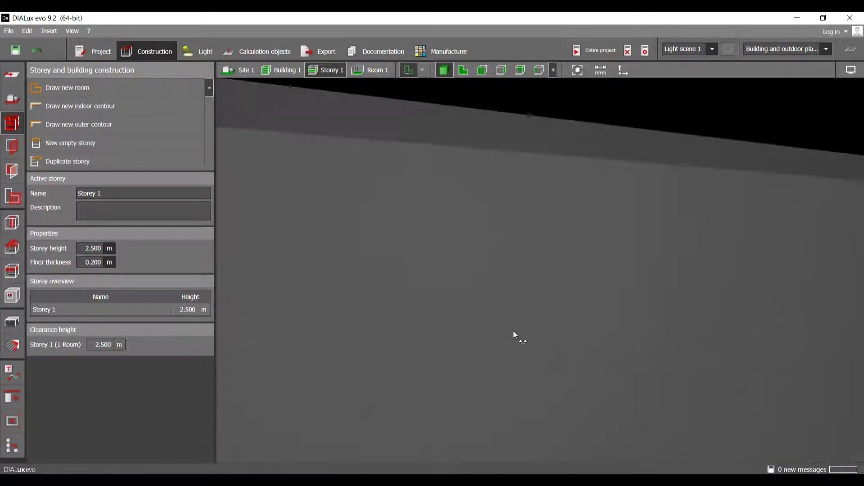
scroll(514, 331, "down", 2)
right_click_drag(515, 331, 520, 358)
scroll(468, 201, "up", 5)
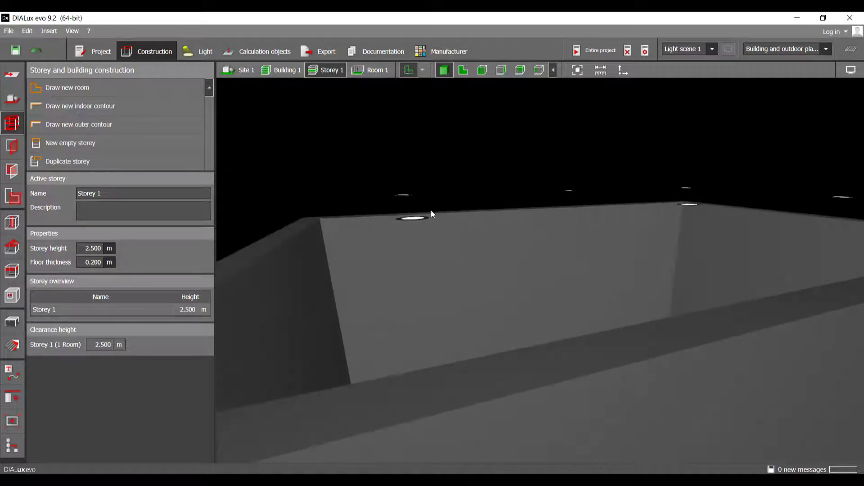
scroll(443, 297, "down", 5)
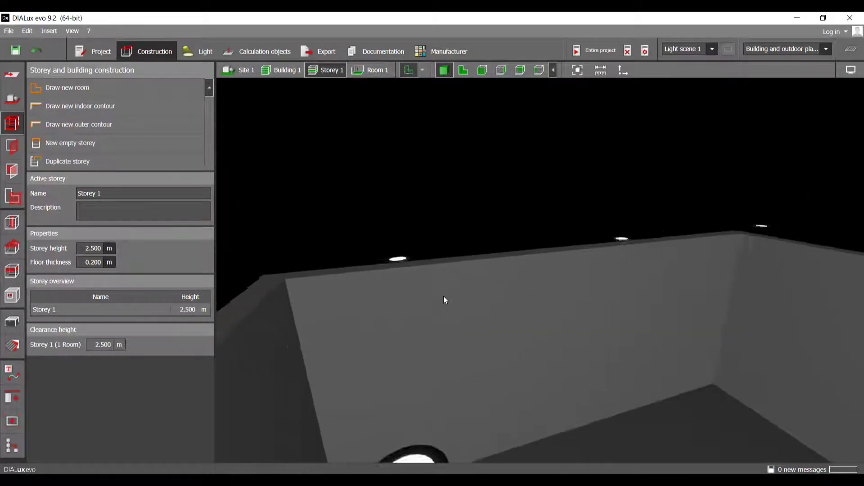
right_click_drag(514, 334, 445, 334)
scroll(498, 350, "up", 10)
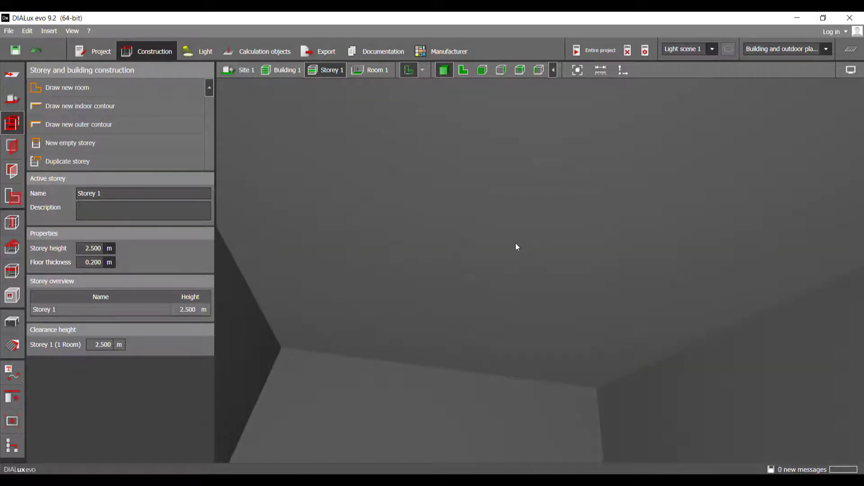
scroll(490, 223, "down", 5)
scroll(582, 319, "down", 2)
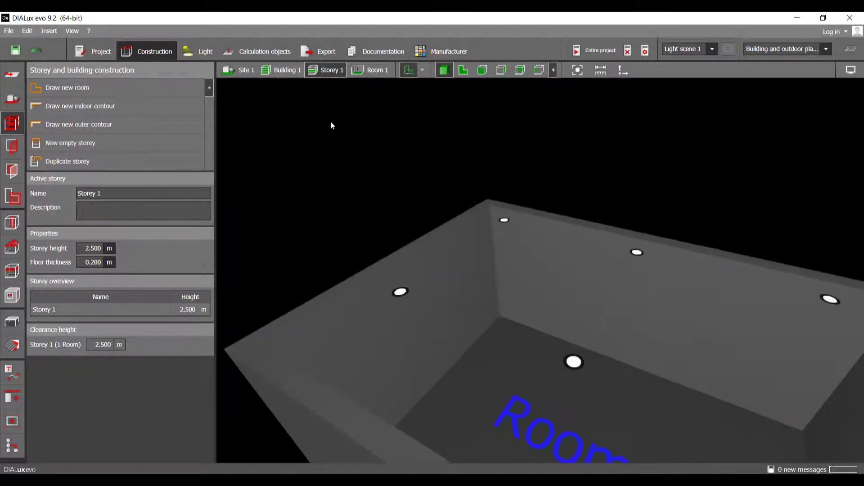
Step: Check the luminaires above the roof of Building 1 and recalculate the entire project
left_click(290, 75)
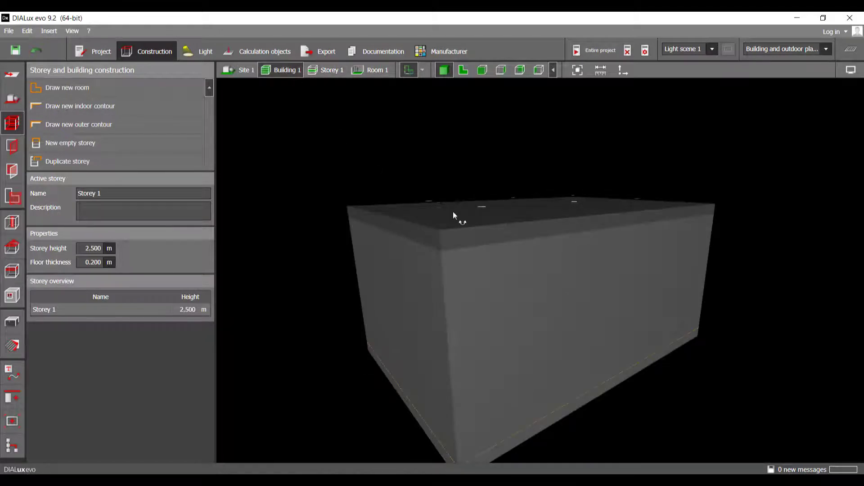
middle_click_drag(452, 212, 611, 115)
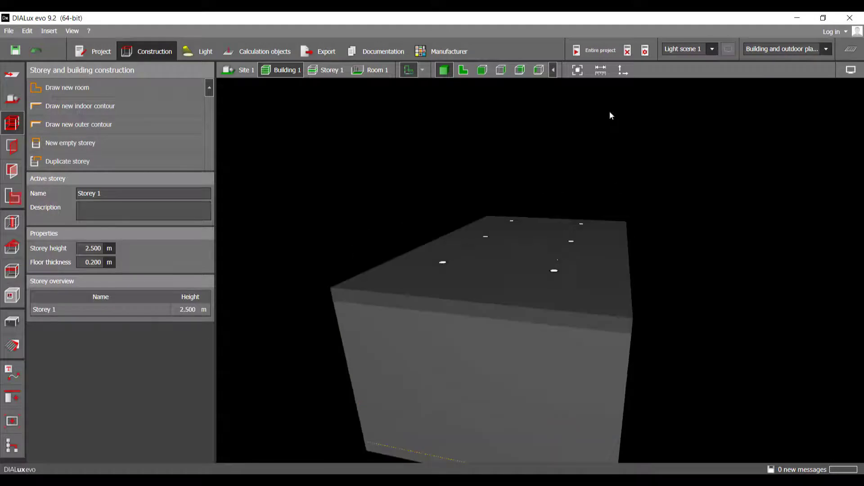
left_click(595, 50)
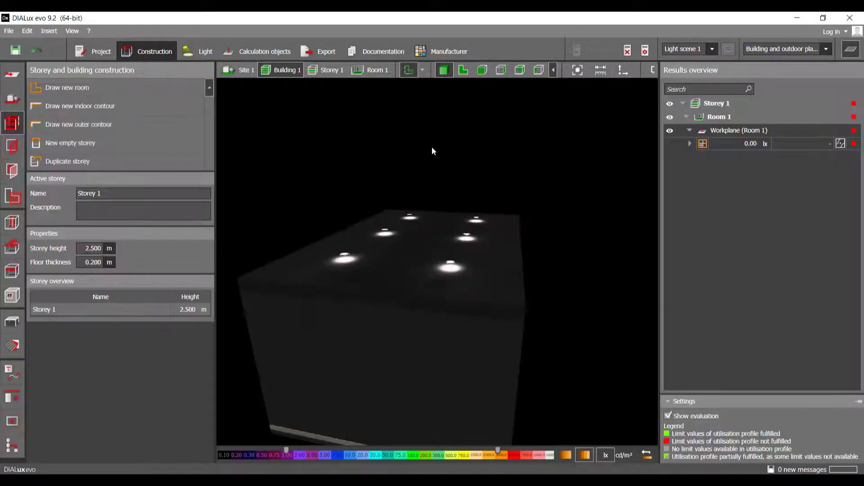
Step: Hide the results overview and examine the recalculated lighting and luminaire positions at room, storey and building level
left_click(372, 69)
left_click(849, 51)
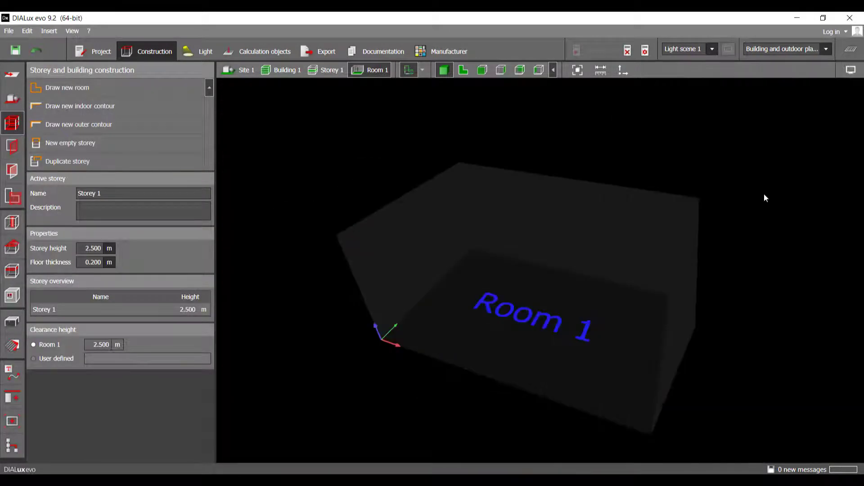
middle_click_drag(764, 195, 445, 270)
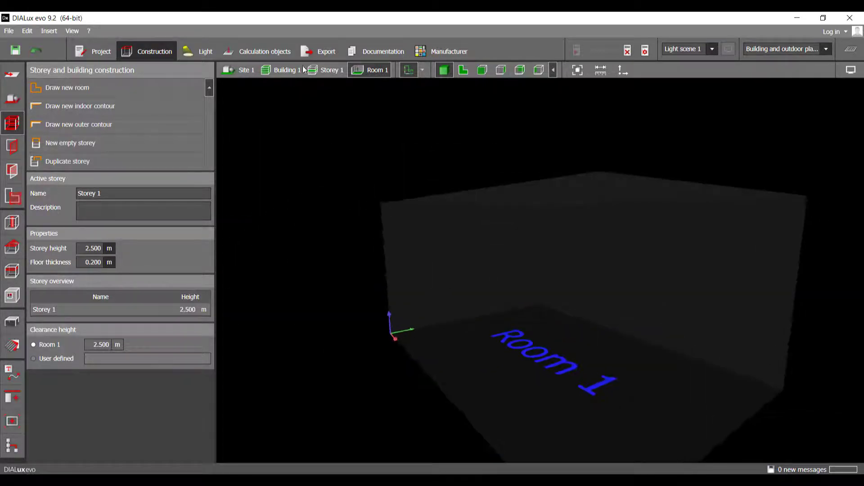
left_click(326, 71)
middle_click_drag(650, 229, 641, 288)
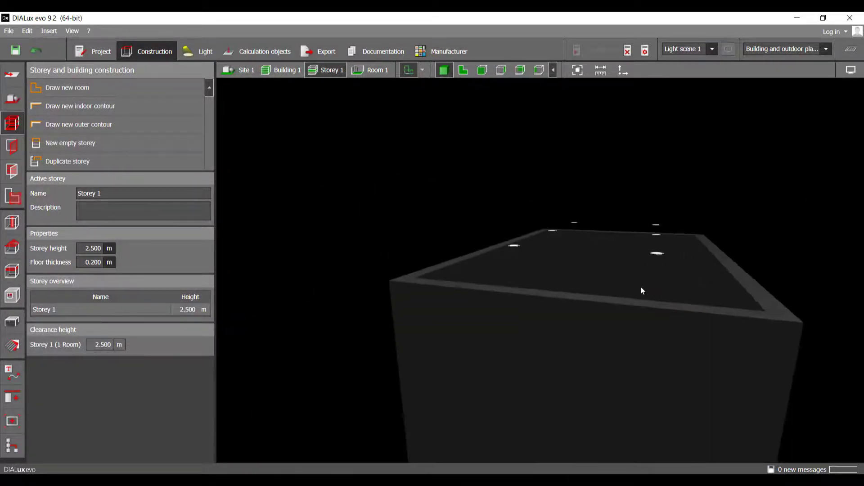
middle_click_drag(668, 244, 270, 80)
left_click(272, 72)
middle_click_drag(508, 271, 652, 335)
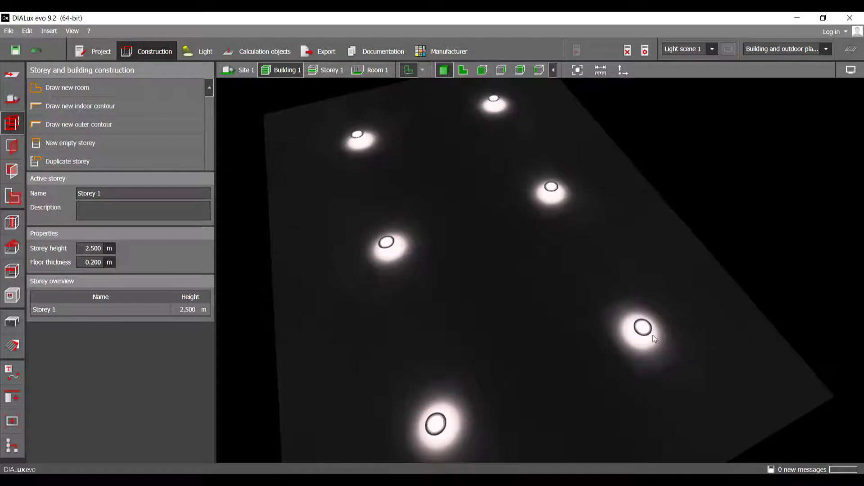
Step: Examine the luminaires protruding above the building's roof at site level from several angles
left_click(243, 71)
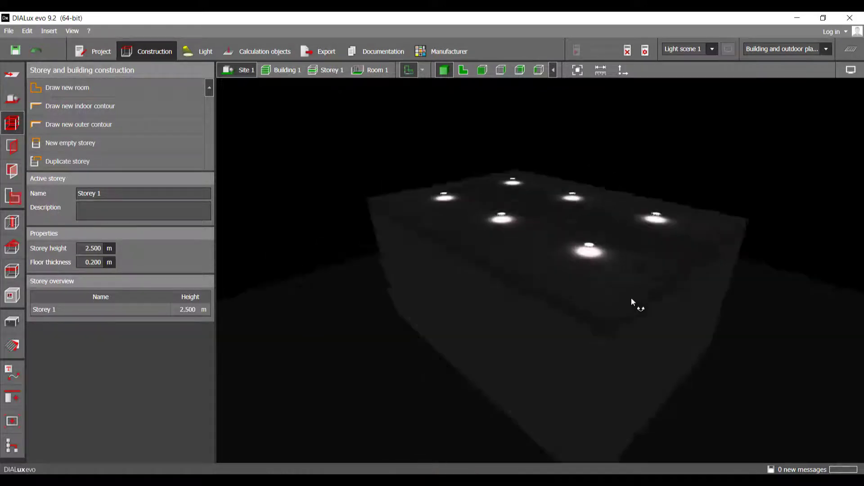
middle_click_drag(463, 207, 478, 261)
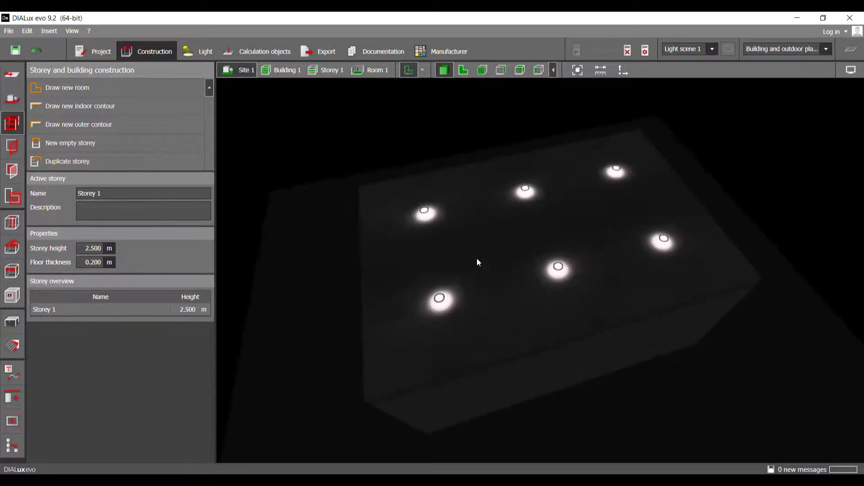
scroll(546, 294, "up", 5)
scroll(547, 293, "down", 5)
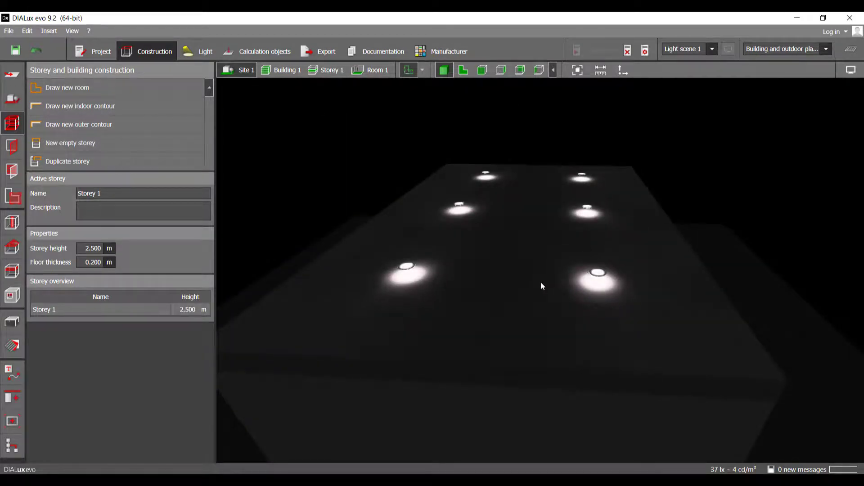
middle_click_drag(540, 283, 616, 252)
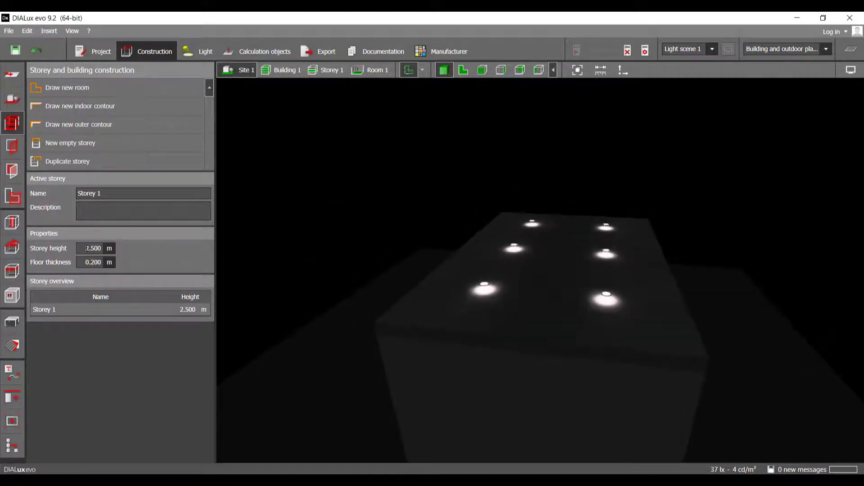
middle_click_drag(648, 280, 606, 273)
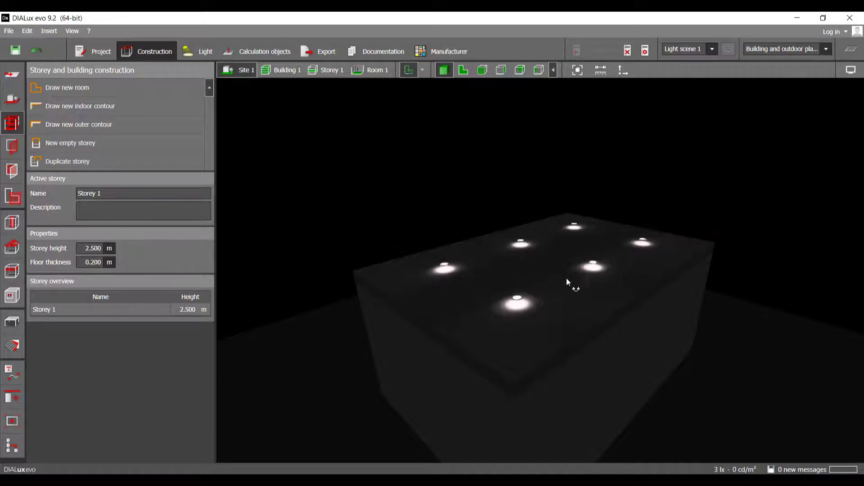
middle_click_drag(567, 277, 463, 218)
Step: Set the mounting height of the six-luminaire NUMINOS MOVE DL L arrangement to 2.5 m and accept invalidating the results
left_click(194, 48)
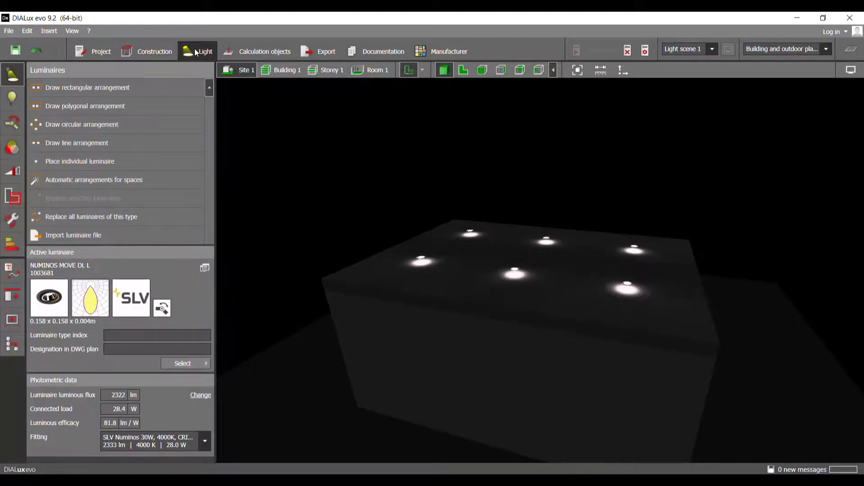
left_click(517, 275)
scroll(102, 422, "down", 10)
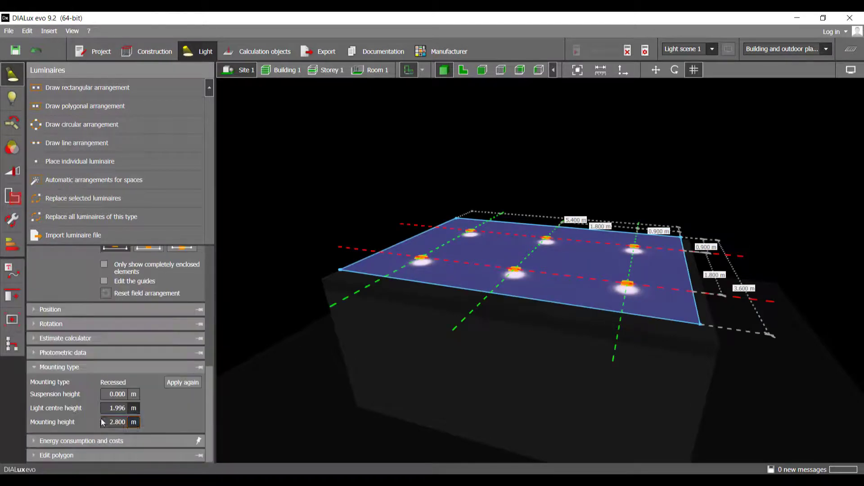
left_click(105, 422)
left_click(71, 370)
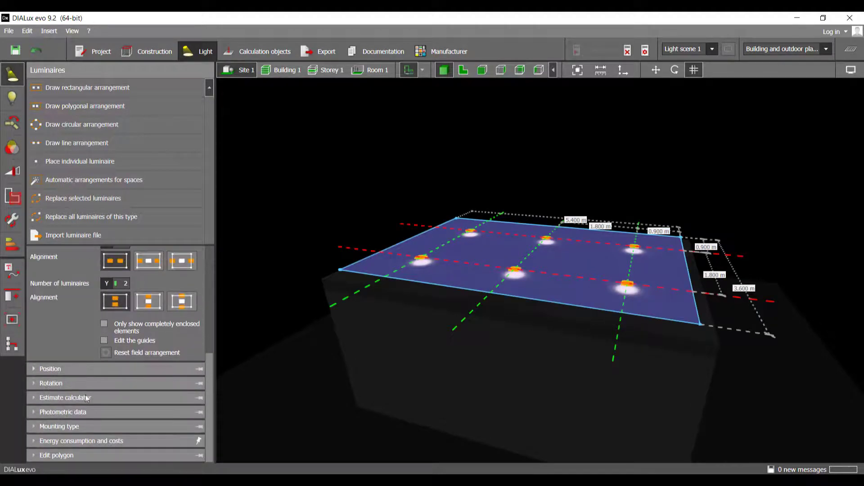
left_click(72, 427)
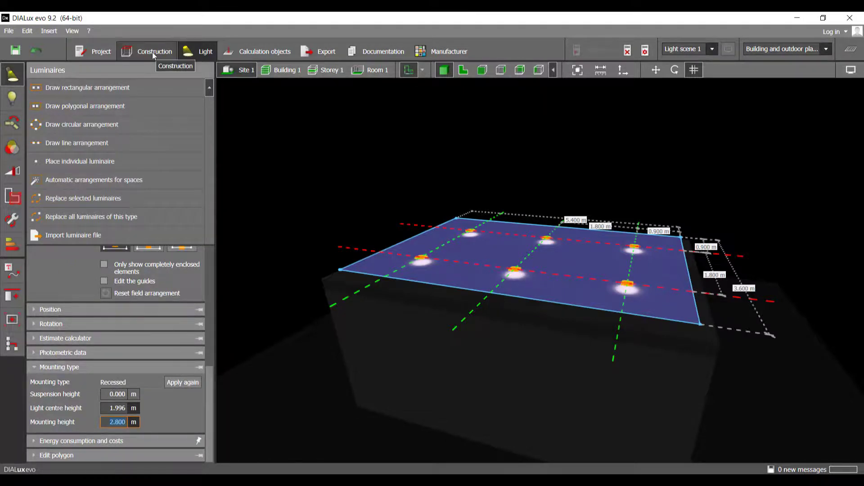
left_click(117, 428)
type("2.5")
key("Return")
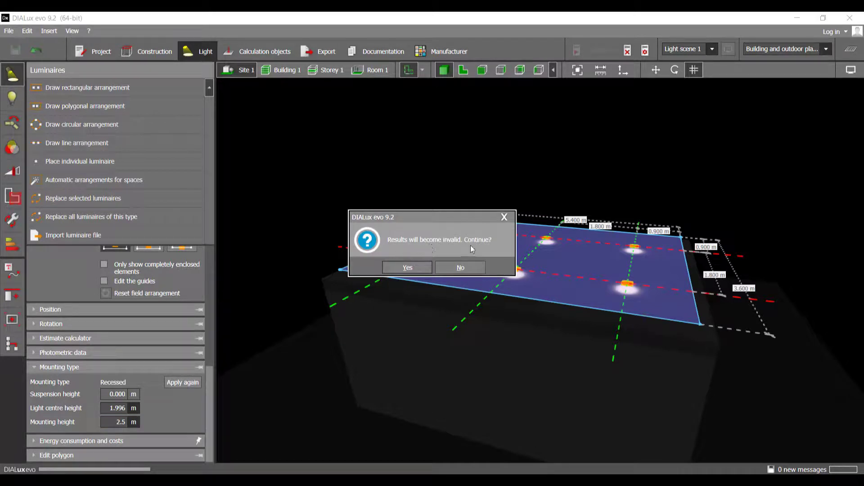
left_click(409, 267)
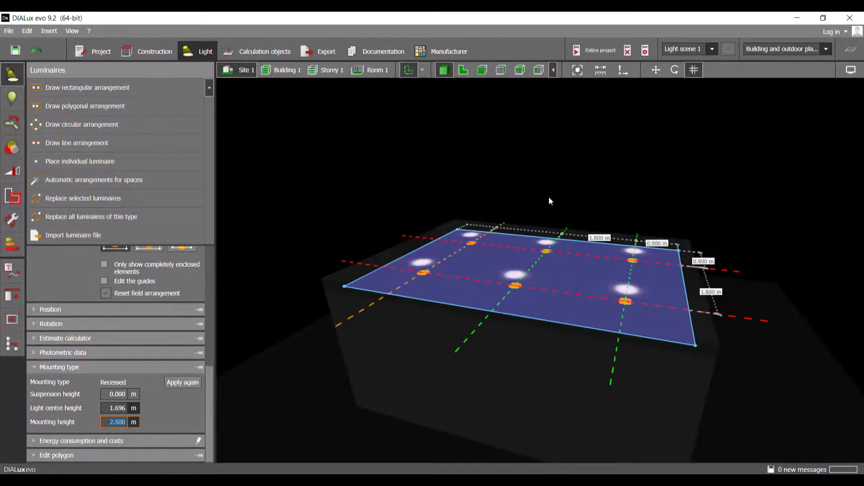
Step: Examine the luminaires' position relative to the roof at site level and the ceiling inside Room 1
right_click_drag(542, 152, 579, 144)
left_click(578, 142)
scroll(532, 285, "up", 3)
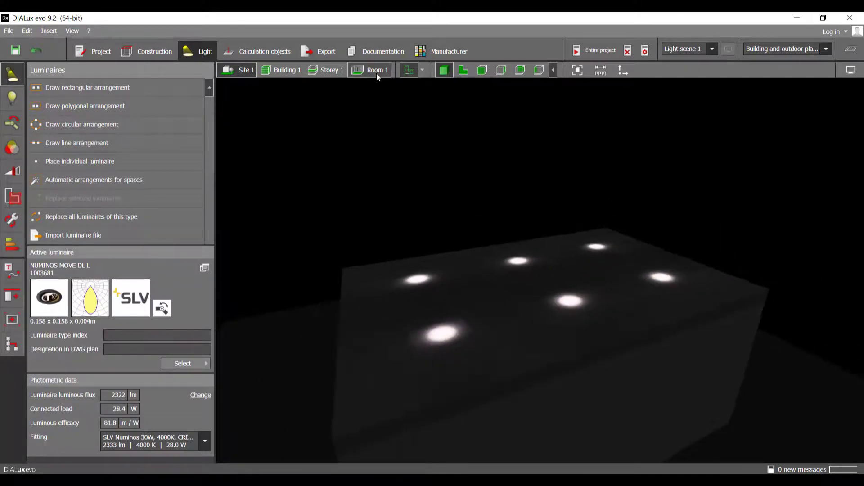
left_click(377, 74)
right_click_drag(515, 185, 527, 171)
scroll(527, 172, "up", 2)
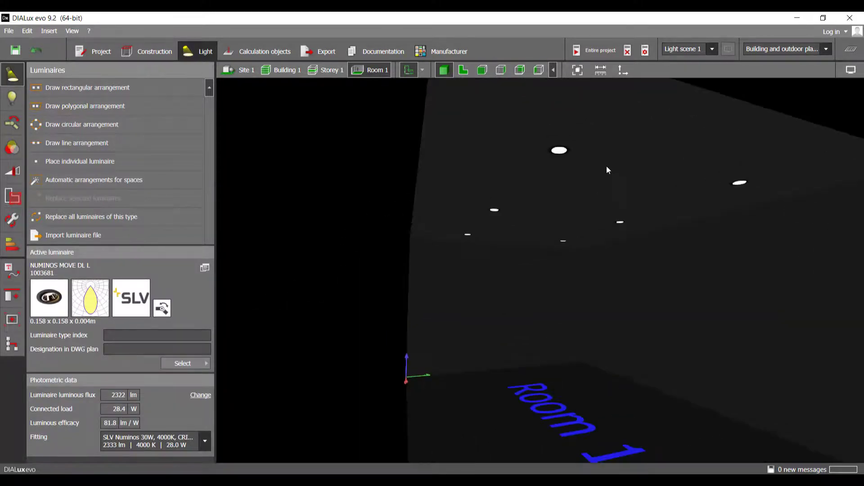
middle_click_drag(606, 166, 492, 170)
right_click_drag(469, 194, 534, 199)
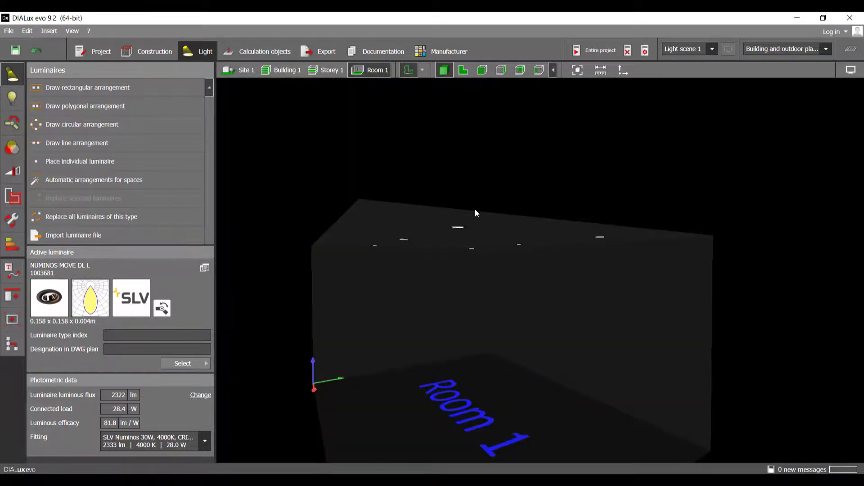
Step: Undo the luminaires' mounting height change and show Storey 1 in the front and side elevations
left_click(39, 50)
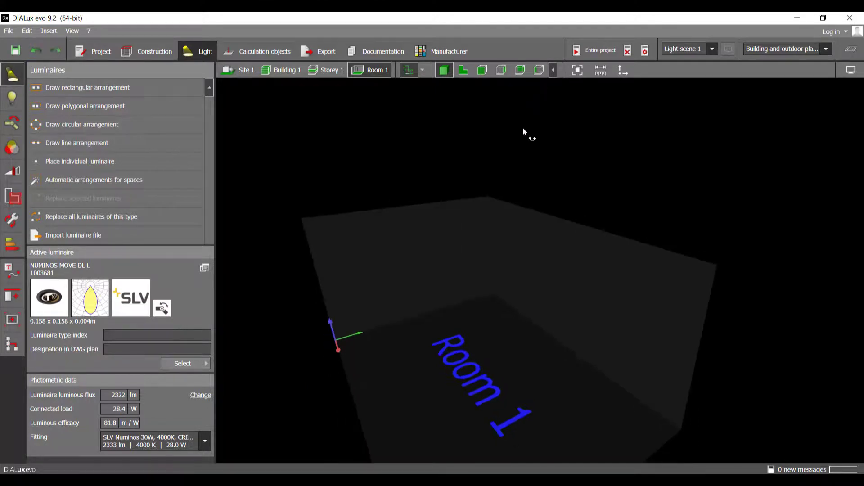
left_click(323, 70)
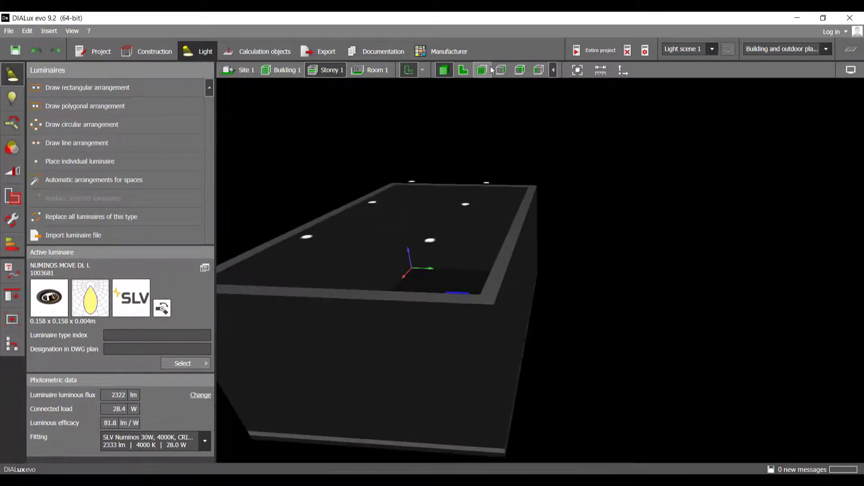
left_click(482, 69)
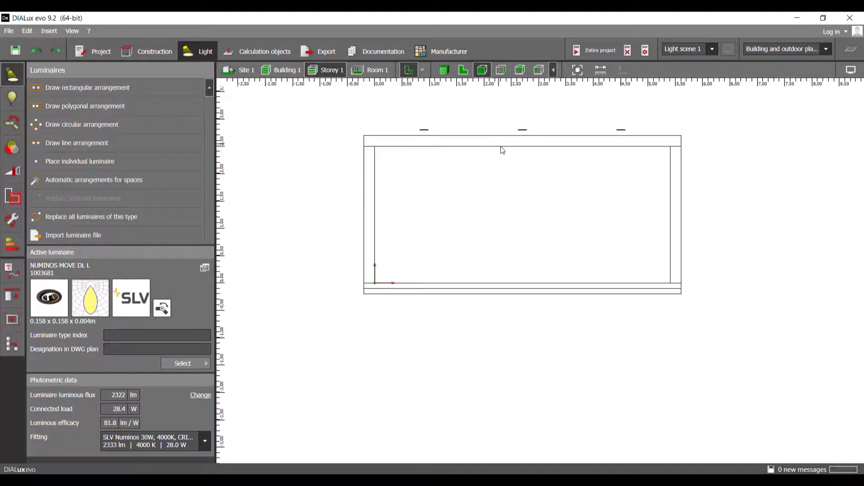
left_click(500, 70)
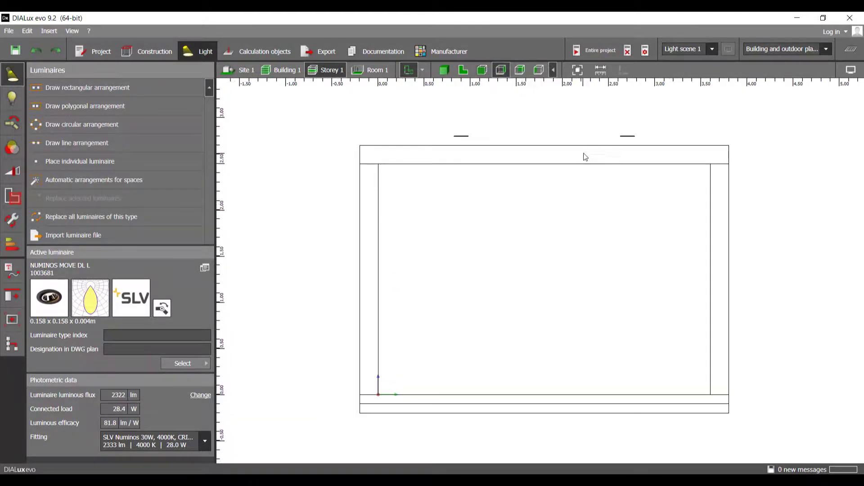
Step: Move the six-luminaire arrangement vertically down to the ceiling line at about 2.5 m in the side elevation
left_click(573, 158)
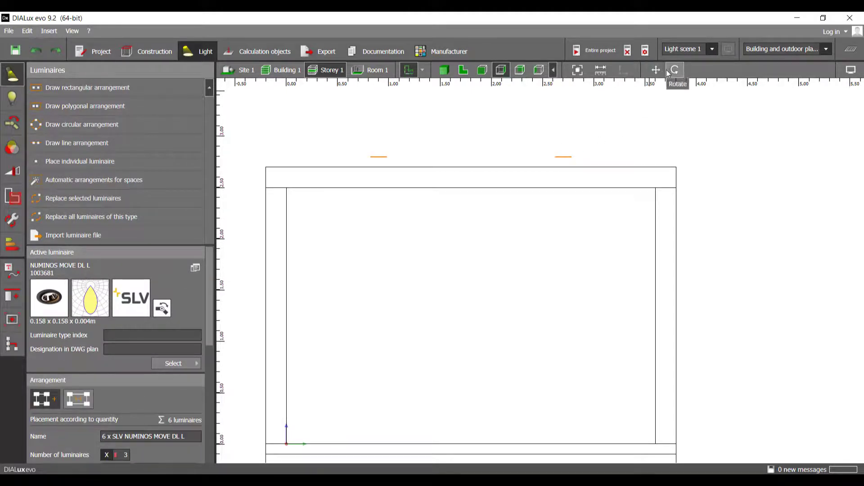
left_click(553, 177)
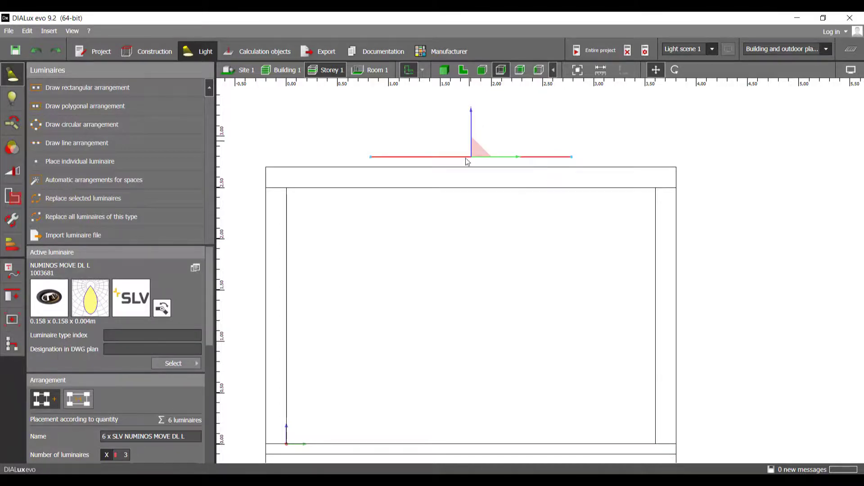
scroll(479, 117, "up", 2)
scroll(479, 145, "up", 8)
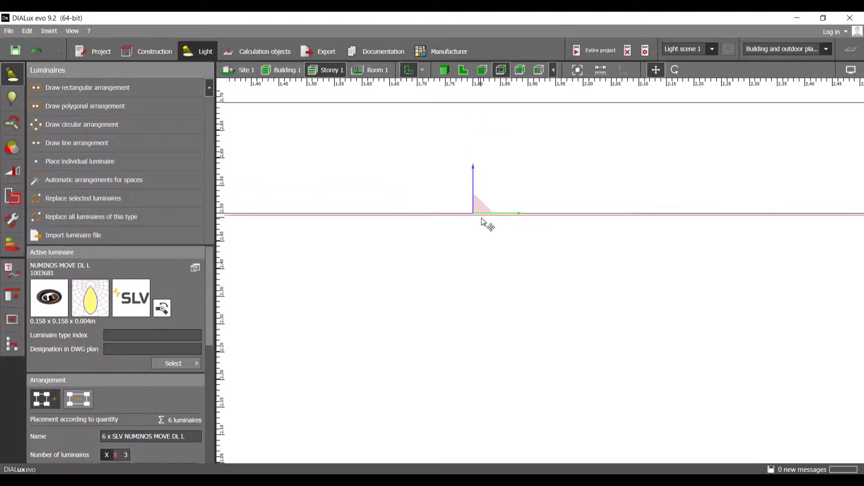
left_click_drag(466, 172, 466, 168)
Step: Check the moved arrangement's mounting height and its alignment with the ceiling line in the side elevation
scroll(135, 405, "down", 7)
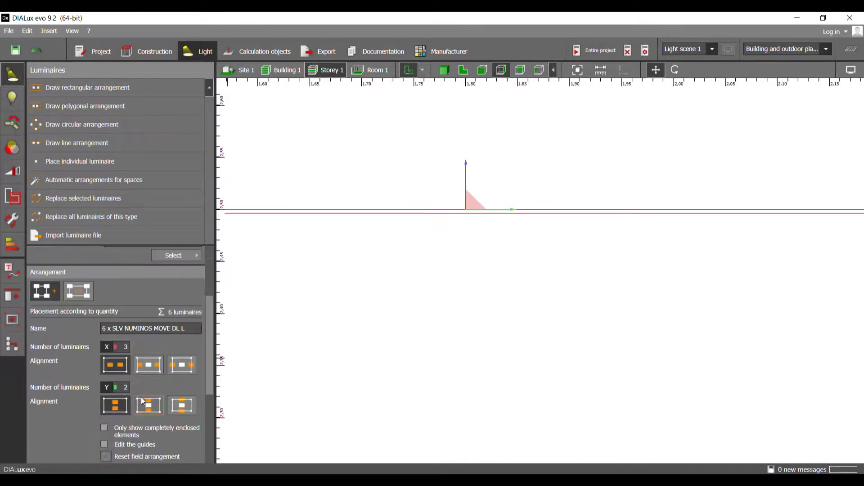
scroll(96, 412, "up", 2)
scroll(75, 382, "down", 3)
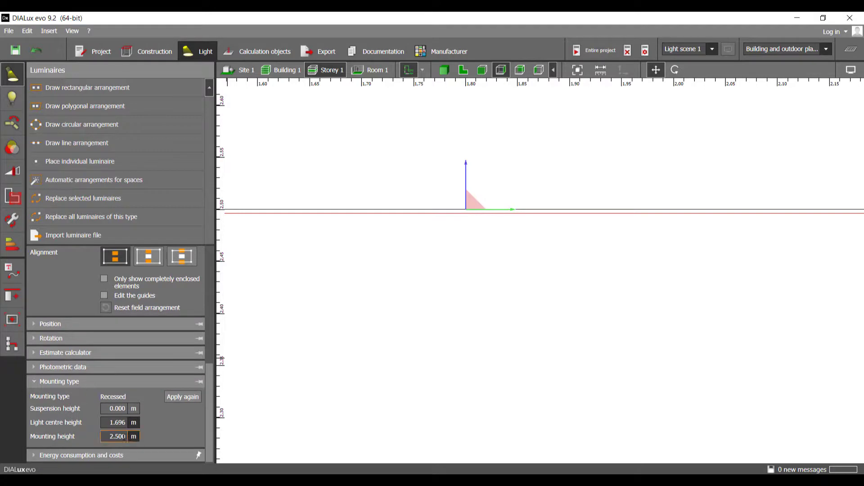
scroll(500, 288, "down", 6)
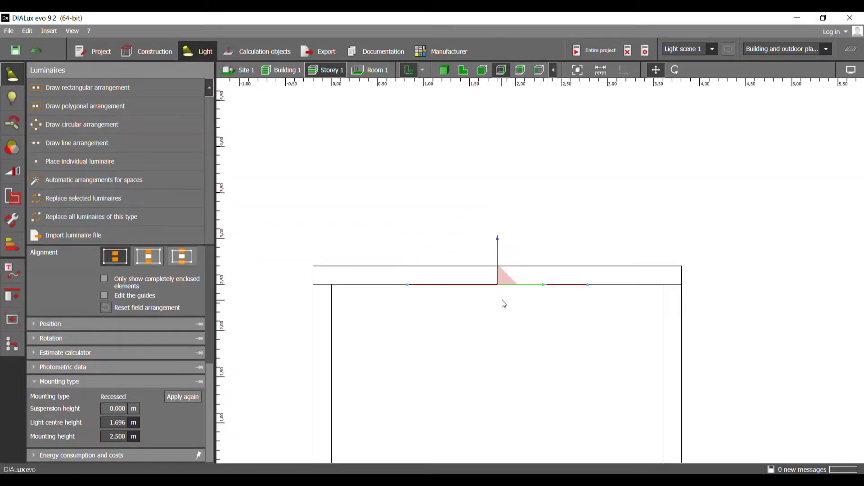
middle_click_drag(431, 334, 428, 347)
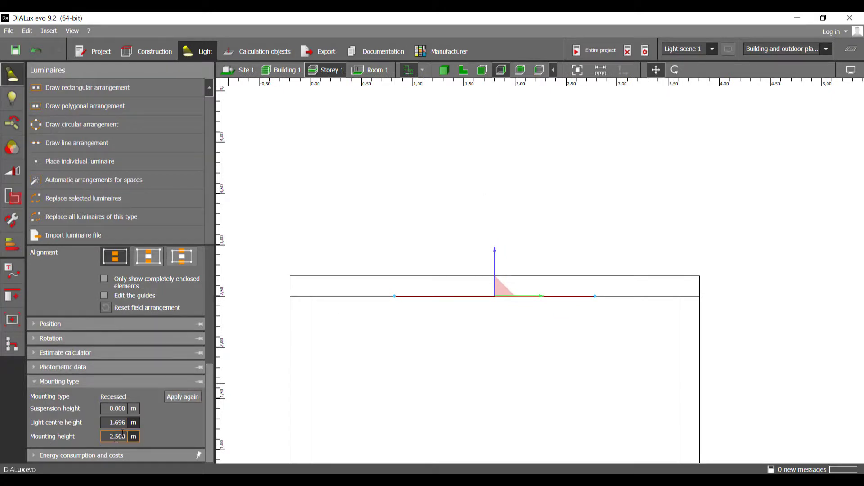
scroll(393, 347, "down", 5)
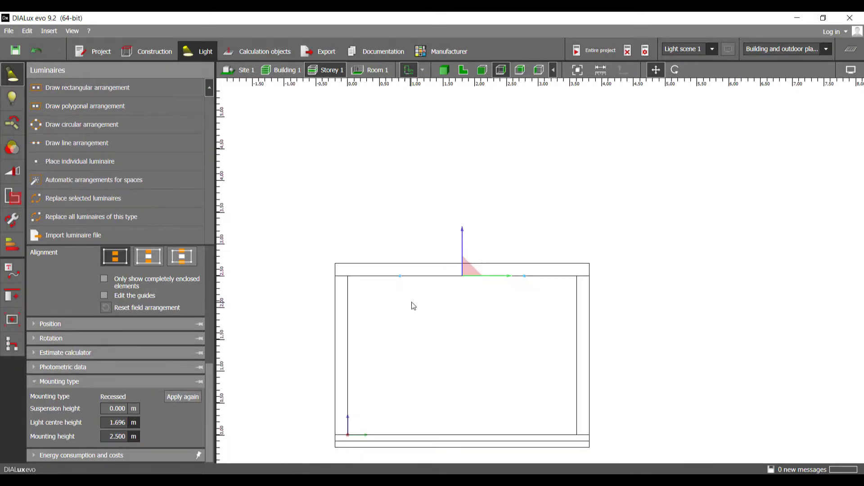
Step: Recalculate the entire project with Room 1 in the 3D view and examine its lighting with the results overview hidden
left_click(447, 73)
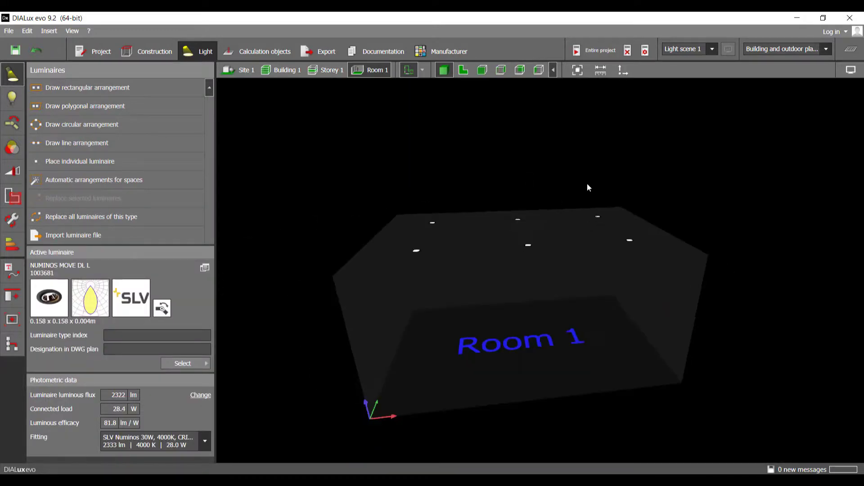
left_click(595, 50)
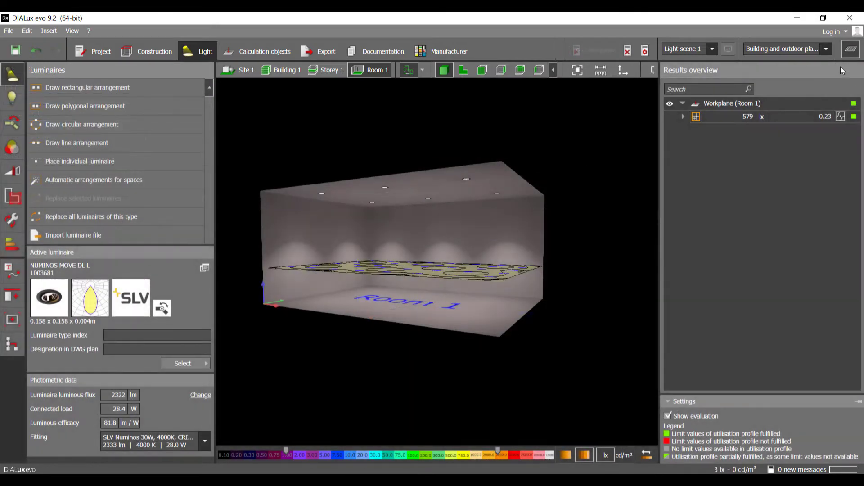
left_click(848, 51)
right_click_drag(665, 215, 753, 202)
scroll(541, 248, "up", 5)
scroll(543, 244, "down", 5)
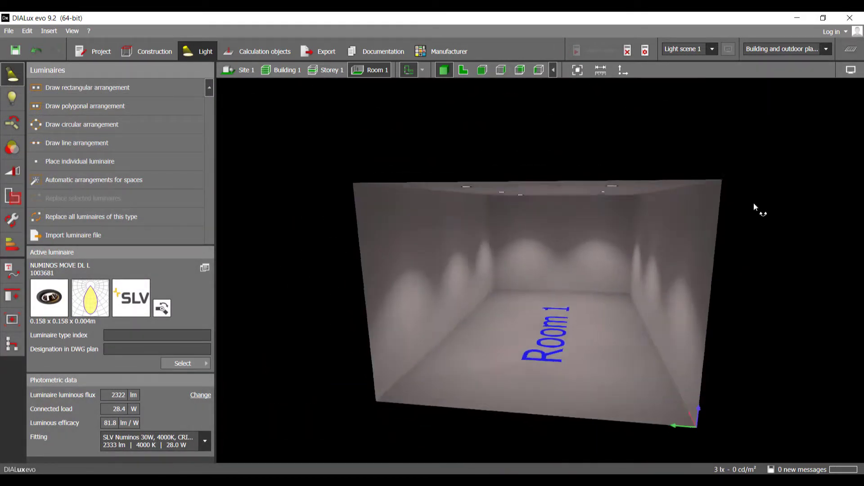